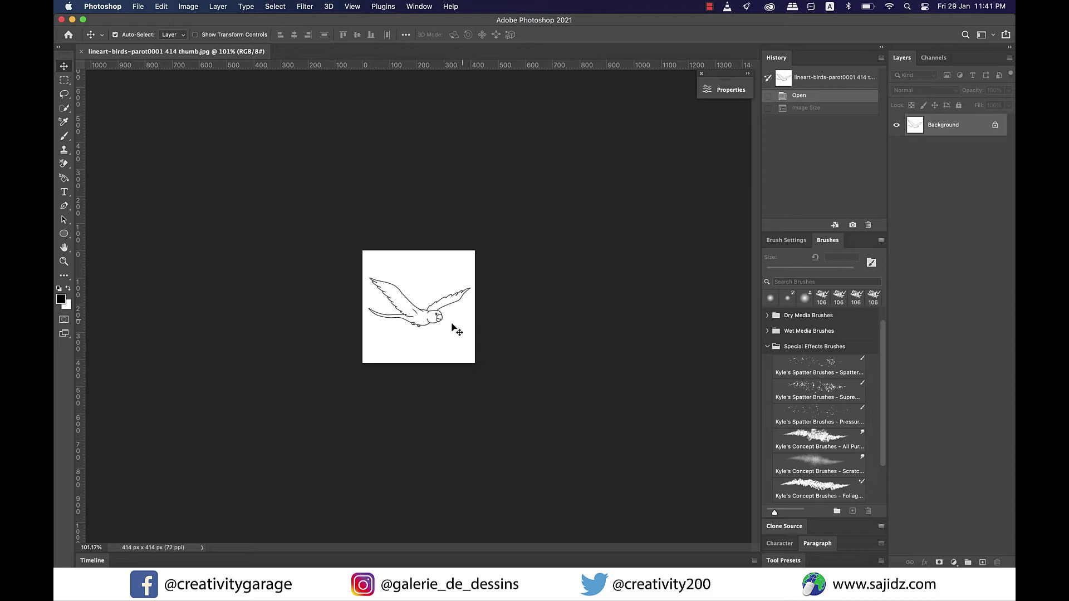
# Zoom in on the parrot to about 727% to inspect its soft, rough outlines
pyautogui.scroll(10, 456, 329)
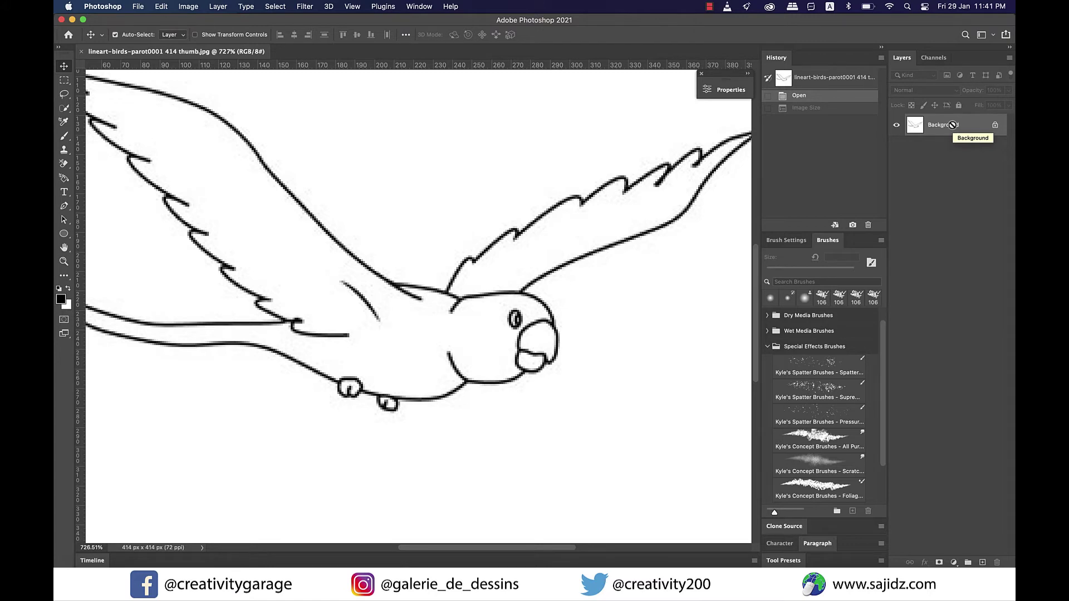
# Duplicate the parrot drawing as Layer 1 and hide the original Background layer
pyautogui.press('super+j')
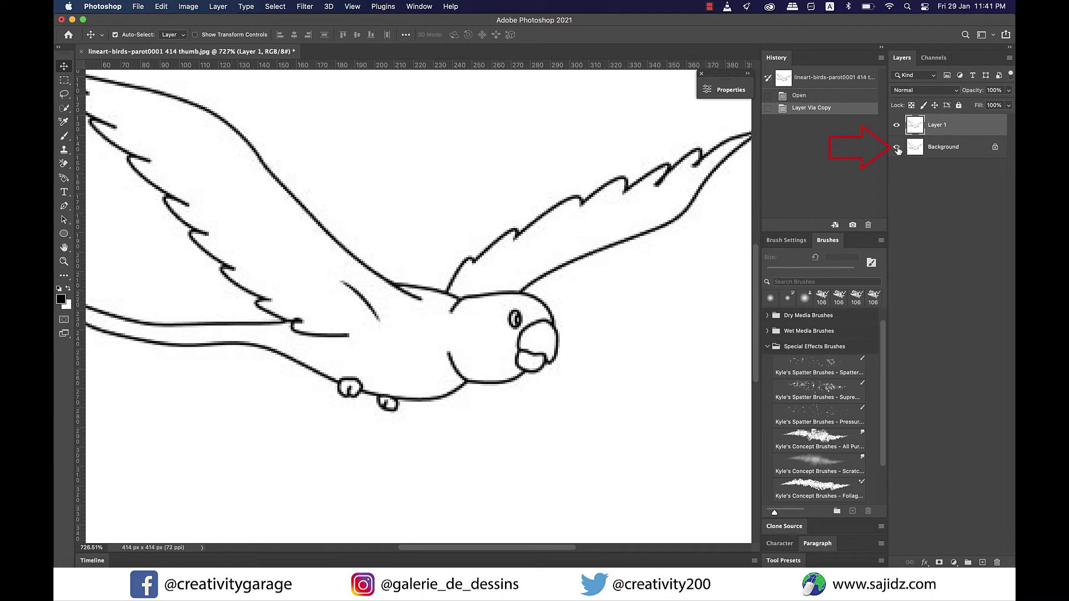
pyautogui.click(897, 149)
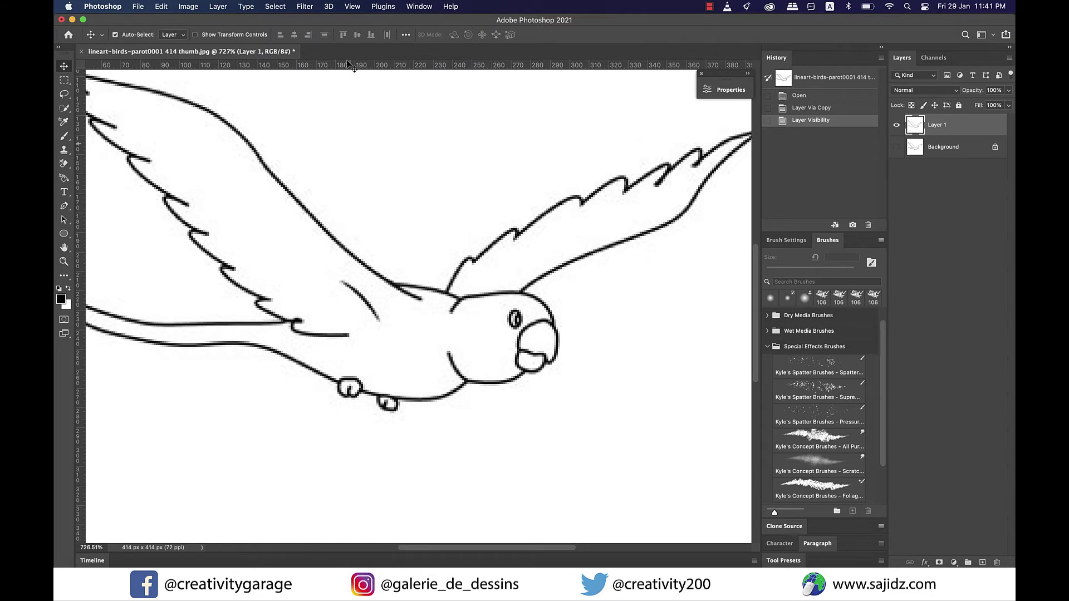
# Resize the image from 414 to 3000 × 3000 px using Preserve Details 2.0 resampling
pyautogui.click(188, 7)
pyautogui.moveTo(253, 107)
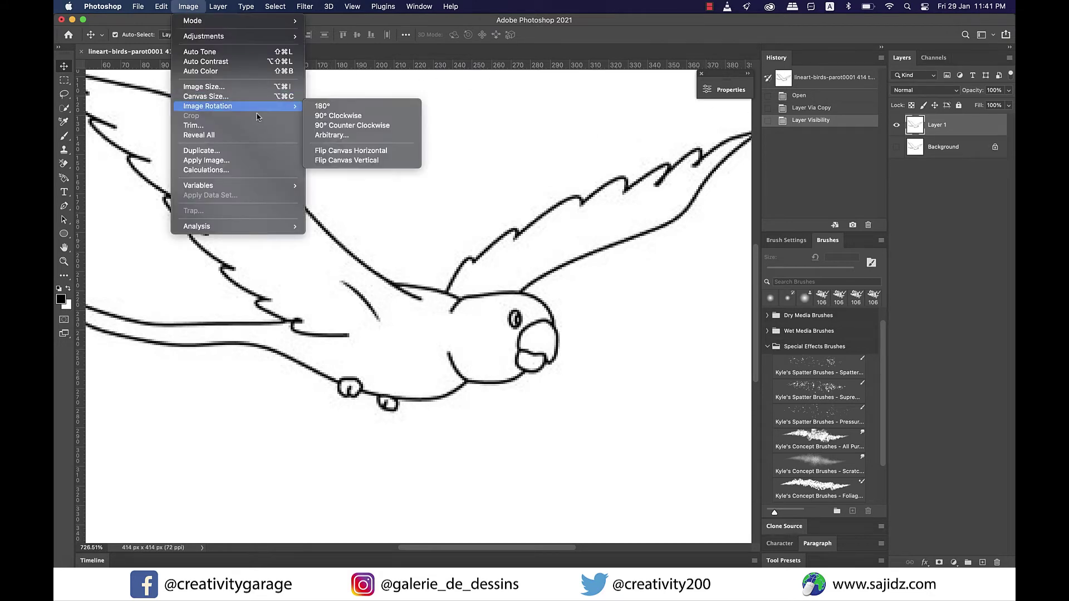
pyautogui.click(241, 87)
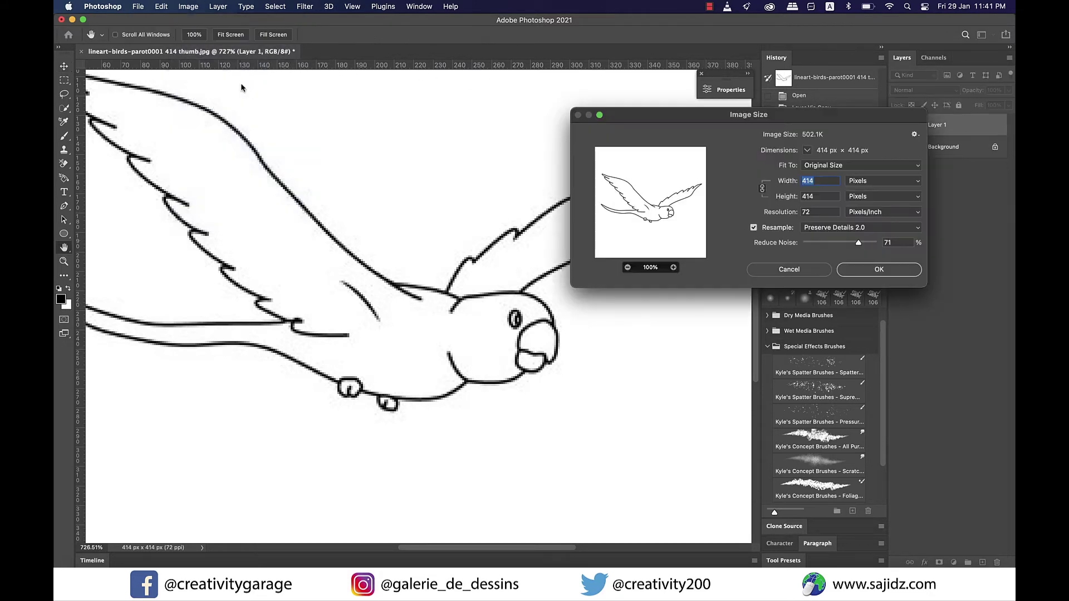
pyautogui.write('3000')
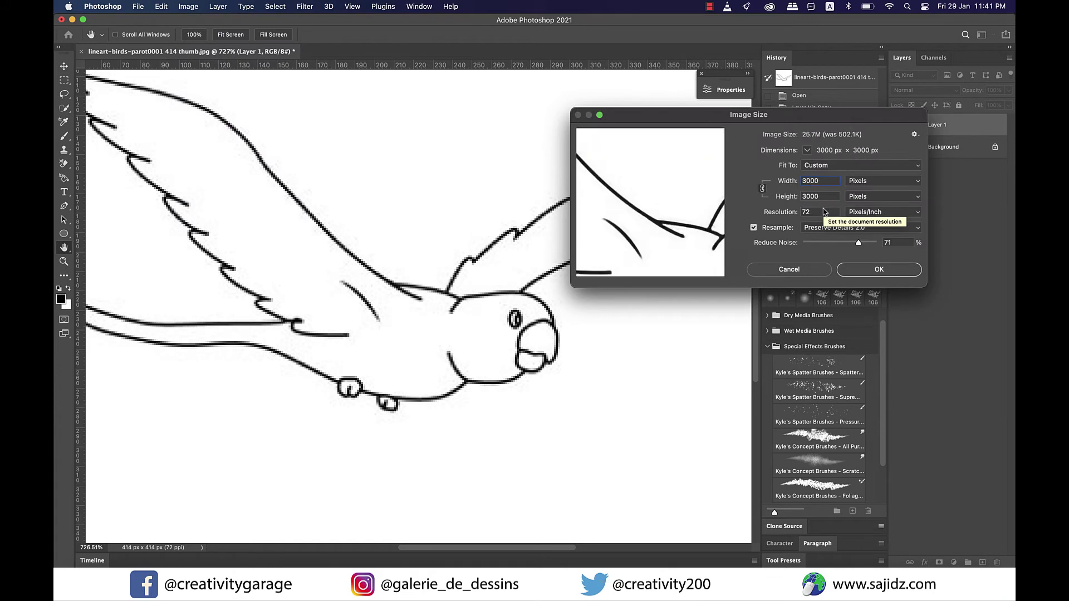
pyautogui.moveTo(714, 232); pyautogui.dragTo(689, 238)
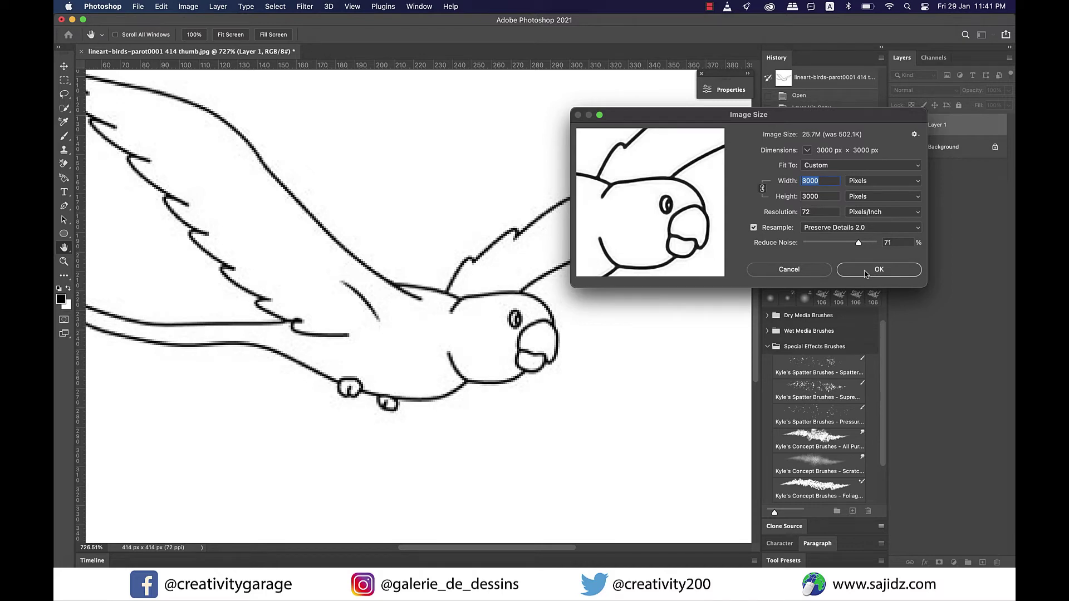
pyautogui.click(866, 274)
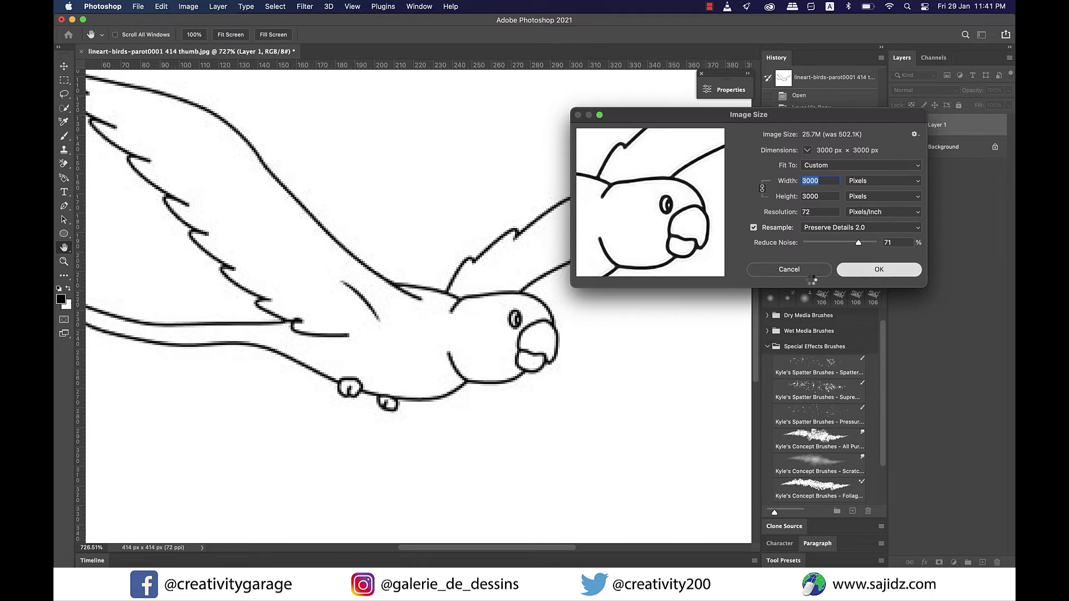
# Create a Layer 1 copy offset slightly to the left above Layer 1
pyautogui.scroll(5, 505, 361)
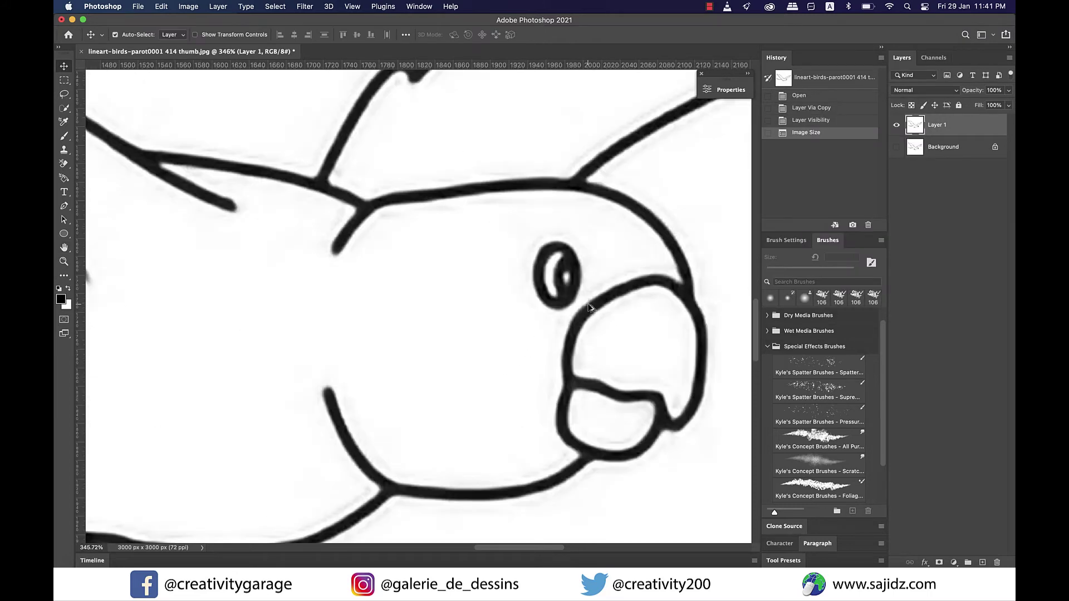
pyautogui.moveTo(584, 308)
pyautogui.mouseDown()
pyautogui.moveTo(564, 285)
pyautogui.moveTo(536, 286)
pyautogui.mouseUp()
pyautogui.scroll(-5, 400, 334)
pyautogui.press('ctrl+super+f')
# Soften Layer 1 copy with a 4.5-pixel Gaussian Blur
pyautogui.click(305, 6)
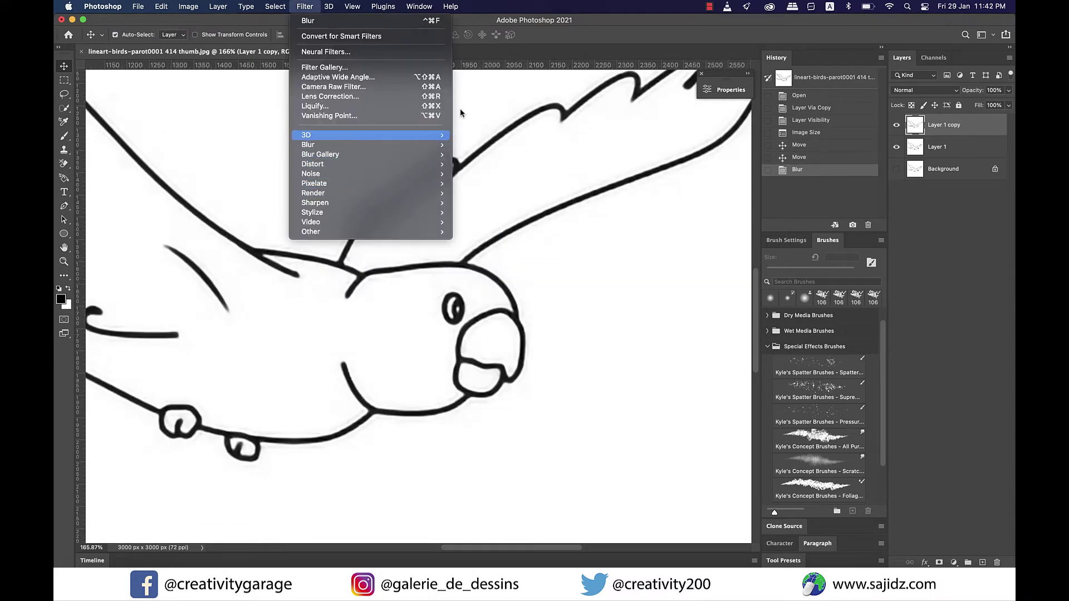
pyautogui.moveTo(399, 155)
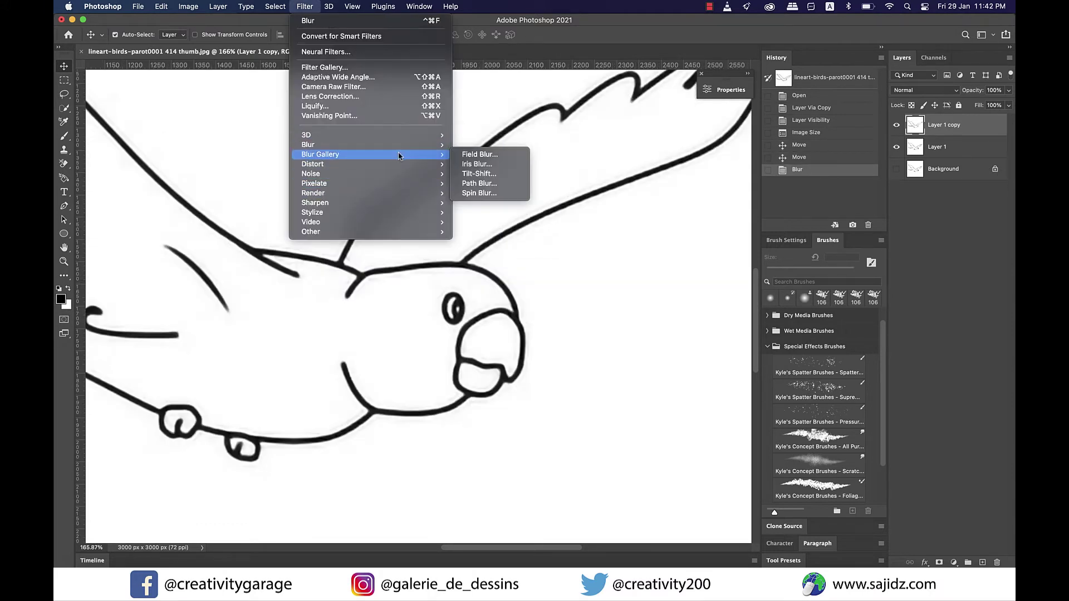
pyautogui.press('Up')
pyautogui.press('Right')
pyautogui.press('Down')
pyautogui.press('Down')
pyautogui.press('Down')
pyautogui.press('Down')
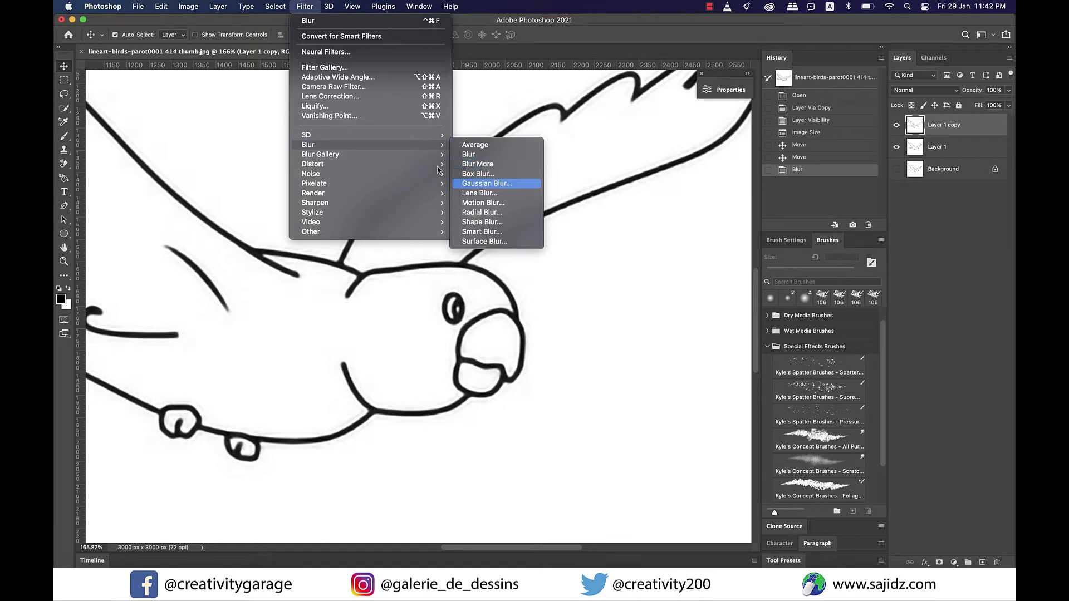
pyautogui.click(487, 185)
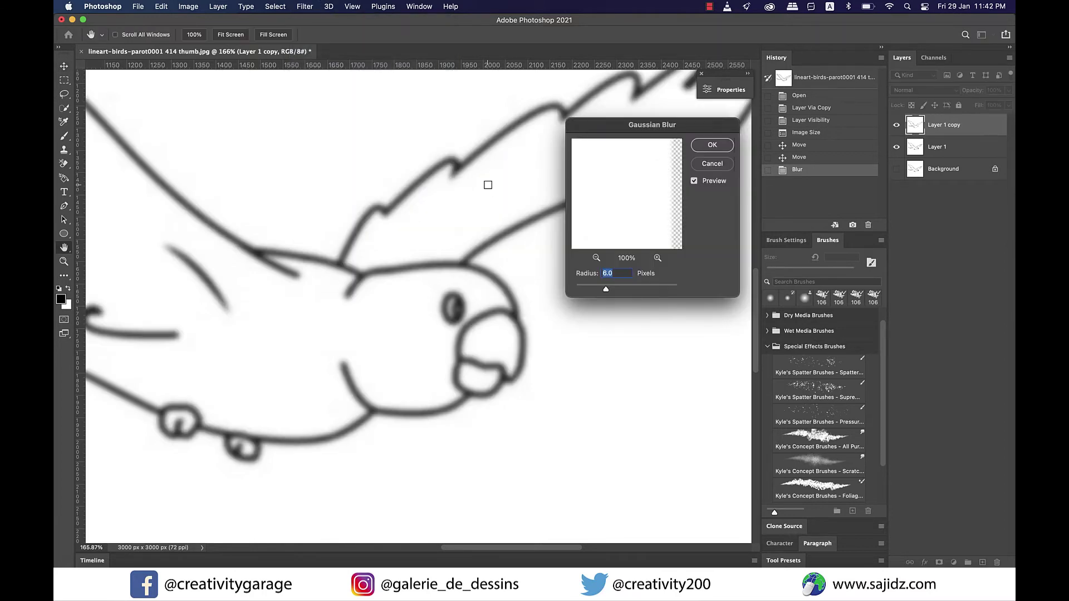
pyautogui.moveTo(637, 130); pyautogui.dragTo(643, 155)
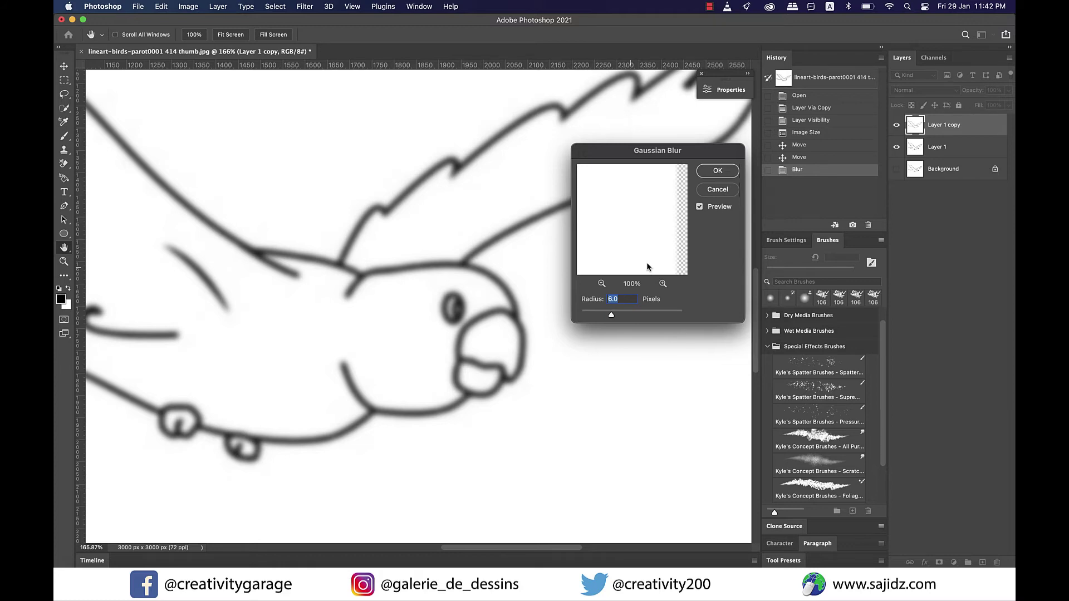
pyautogui.write('3.8')
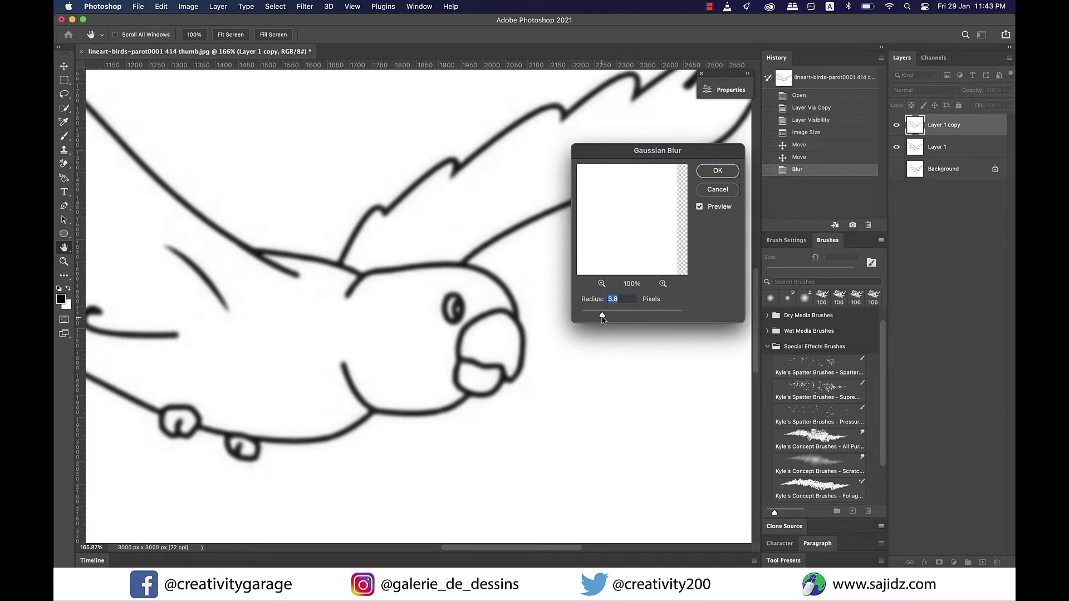
pyautogui.moveTo(602, 316); pyautogui.dragTo(605, 319)
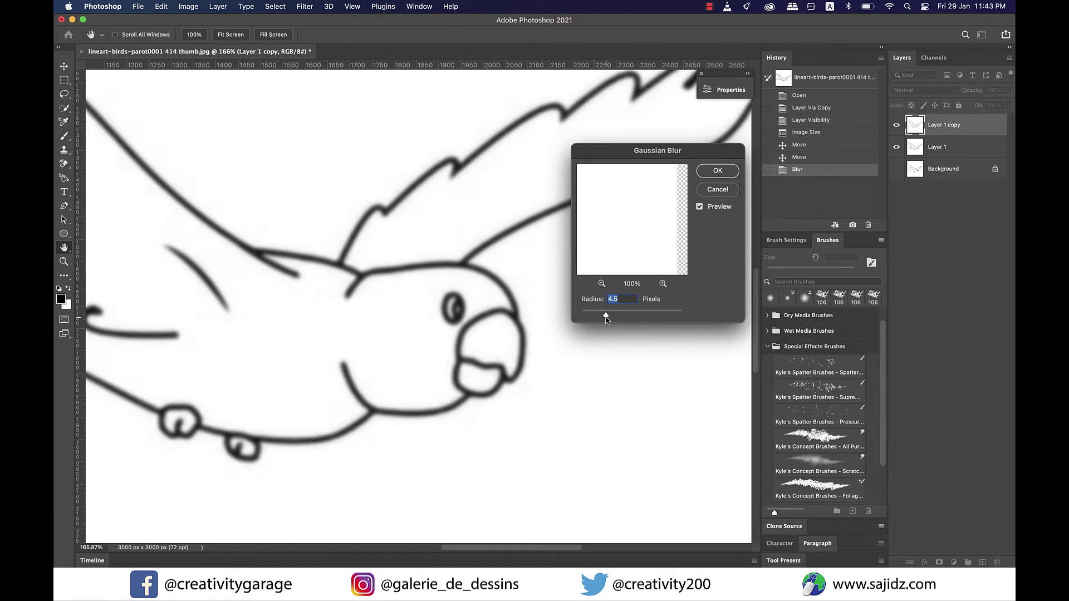
pyautogui.click(707, 171)
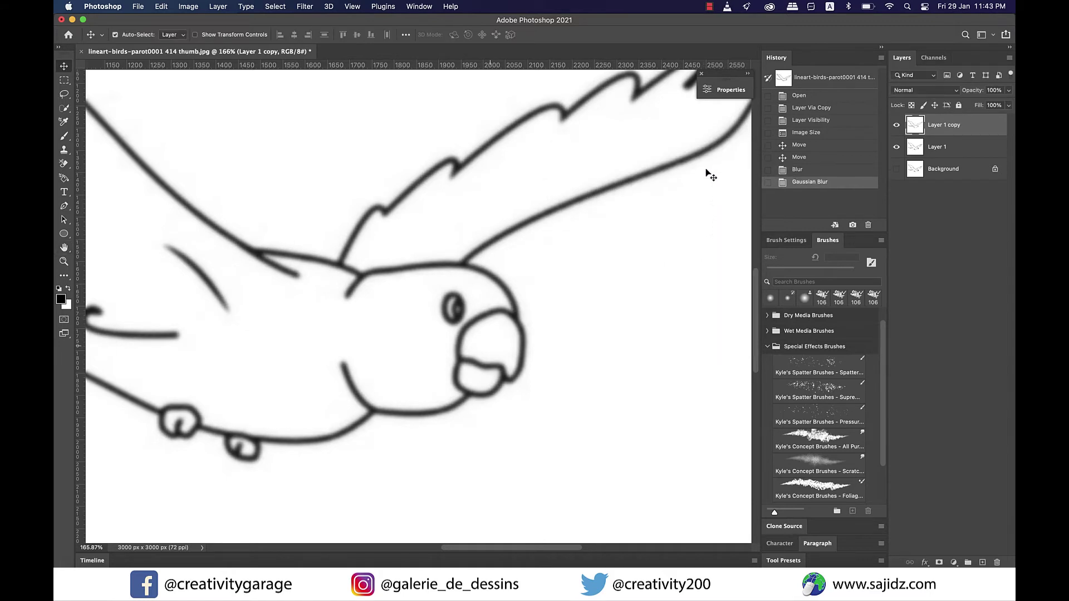
pyautogui.scroll(5, 444, 279)
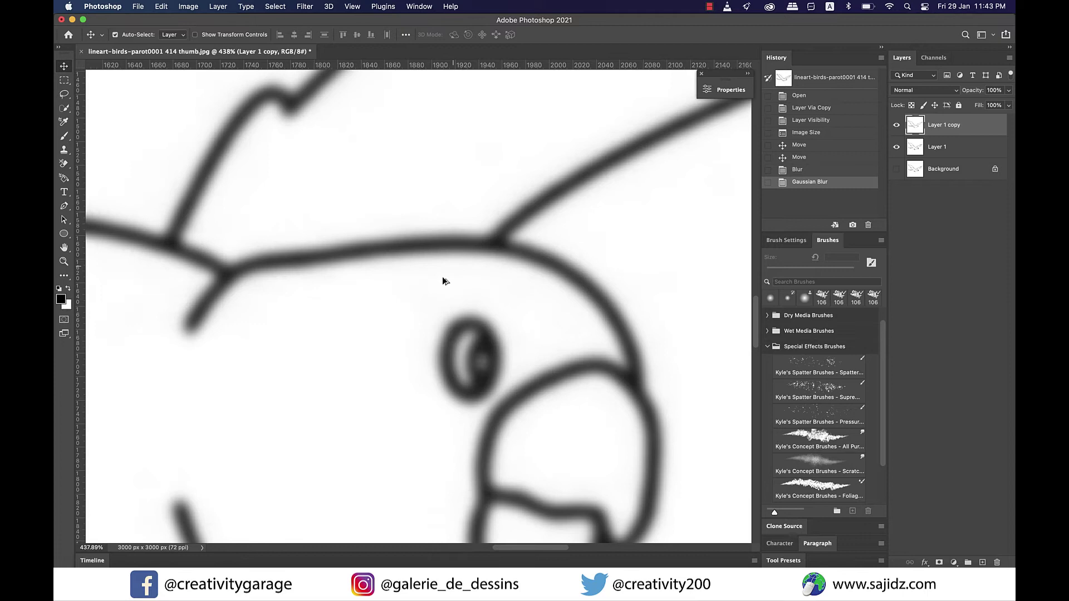
pyautogui.scroll(4, 443, 281)
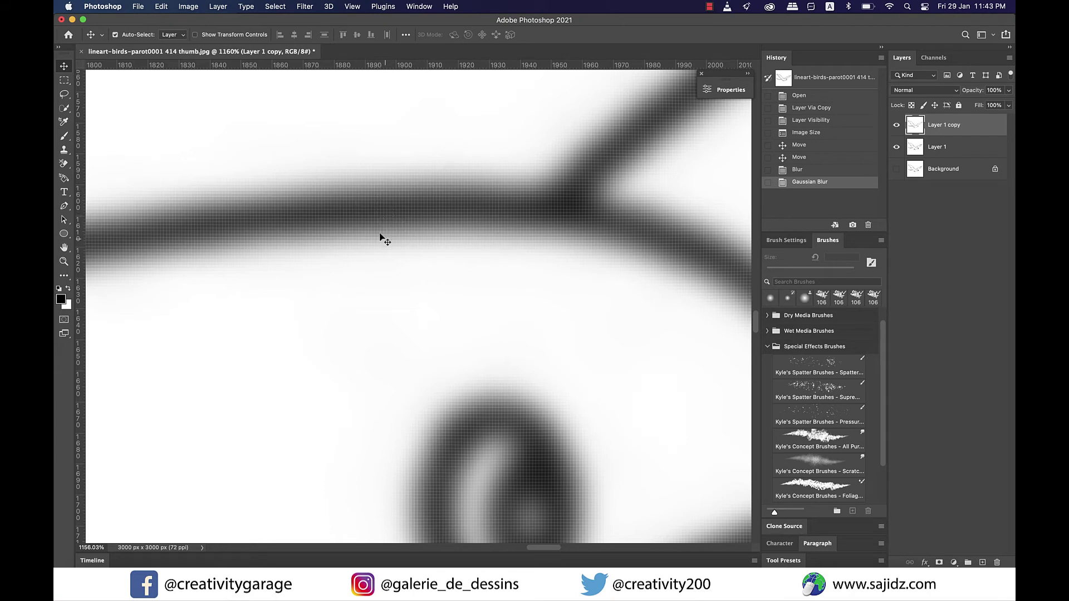
pyautogui.scroll(-3, 379, 236)
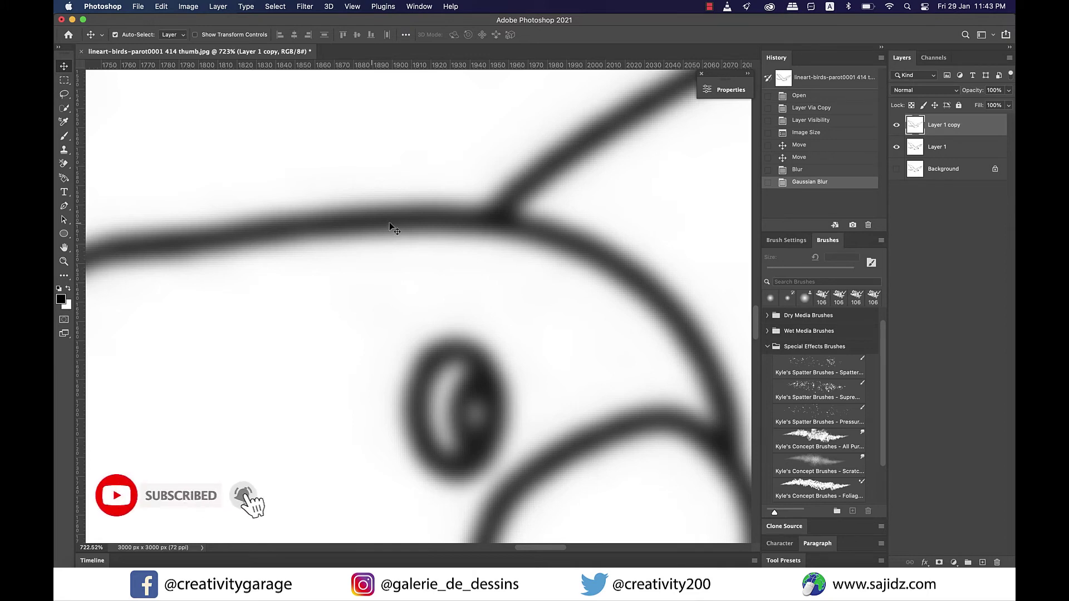
pyautogui.scroll(-5, 389, 222)
pyautogui.scroll(-5, 390, 222)
pyautogui.scroll(2, 389, 226)
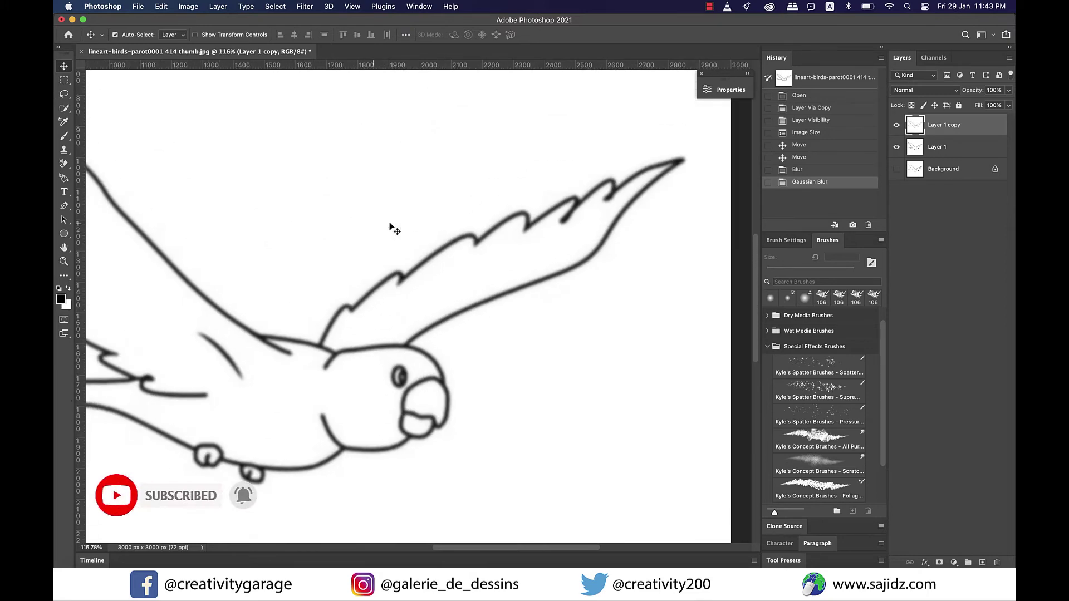
pyautogui.hscroll(-2, 389, 222)
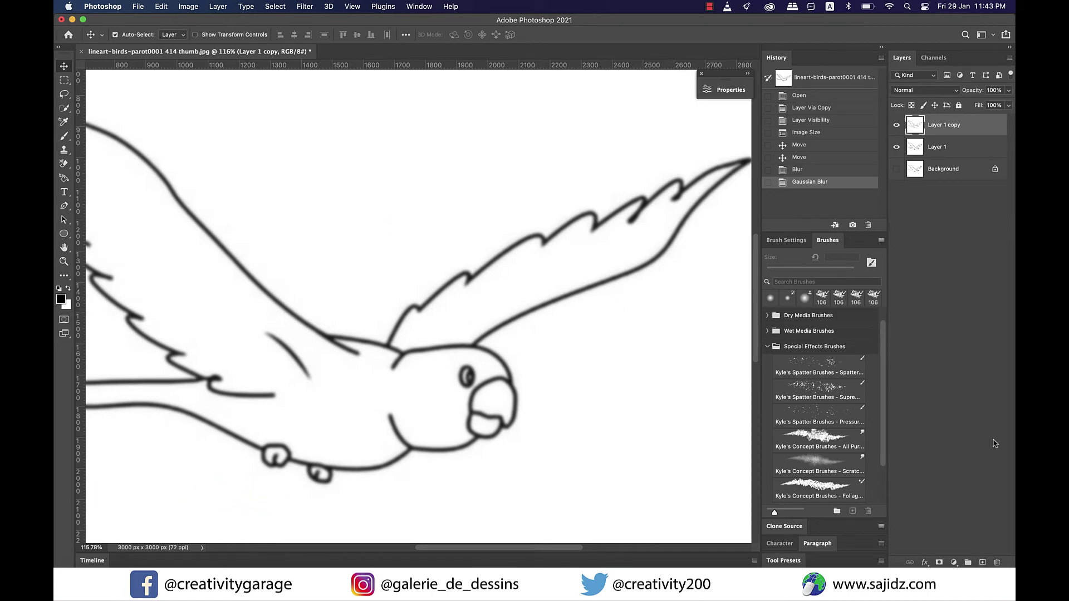
# Add a Curves 1 adjustment layer on top of the parrot artwork
pyautogui.click(954, 563)
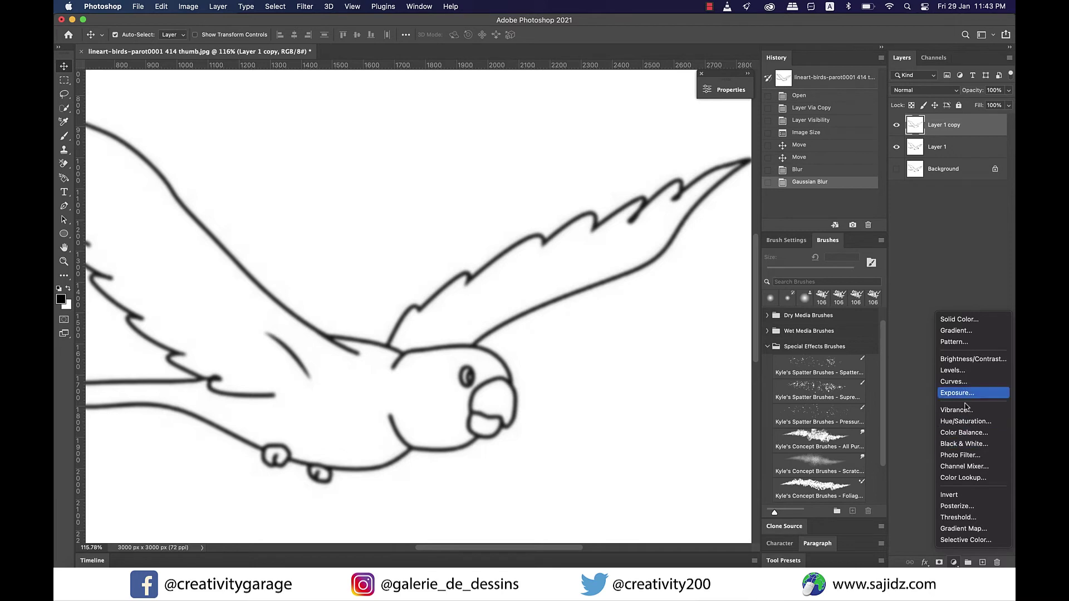
pyautogui.click(954, 382)
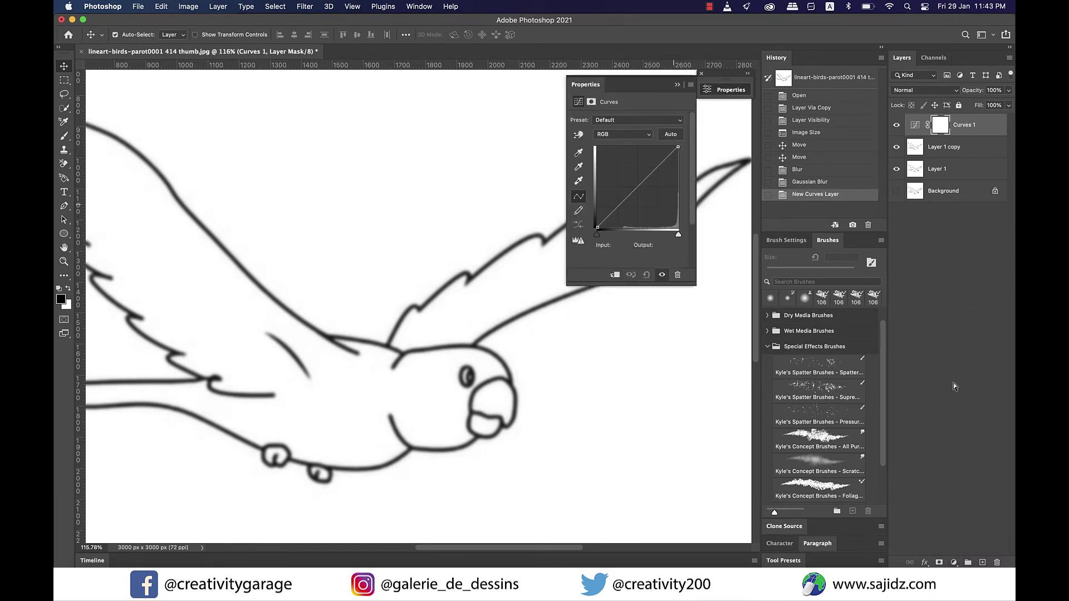
pyautogui.moveTo(639, 92); pyautogui.dragTo(628, 267)
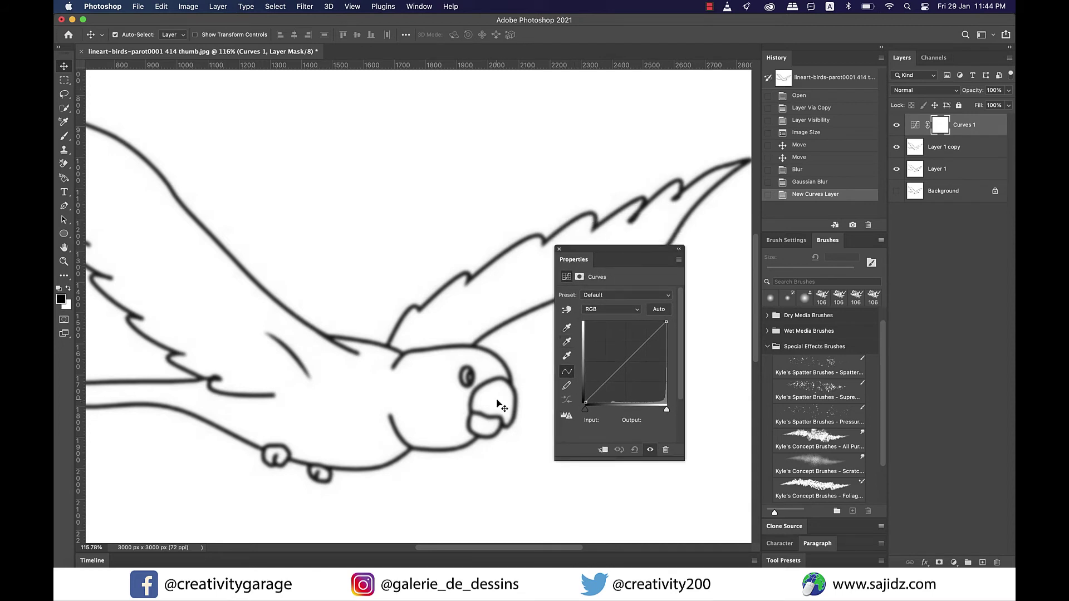
pyautogui.scroll(3, 499, 403)
pyautogui.scroll(2, 500, 403)
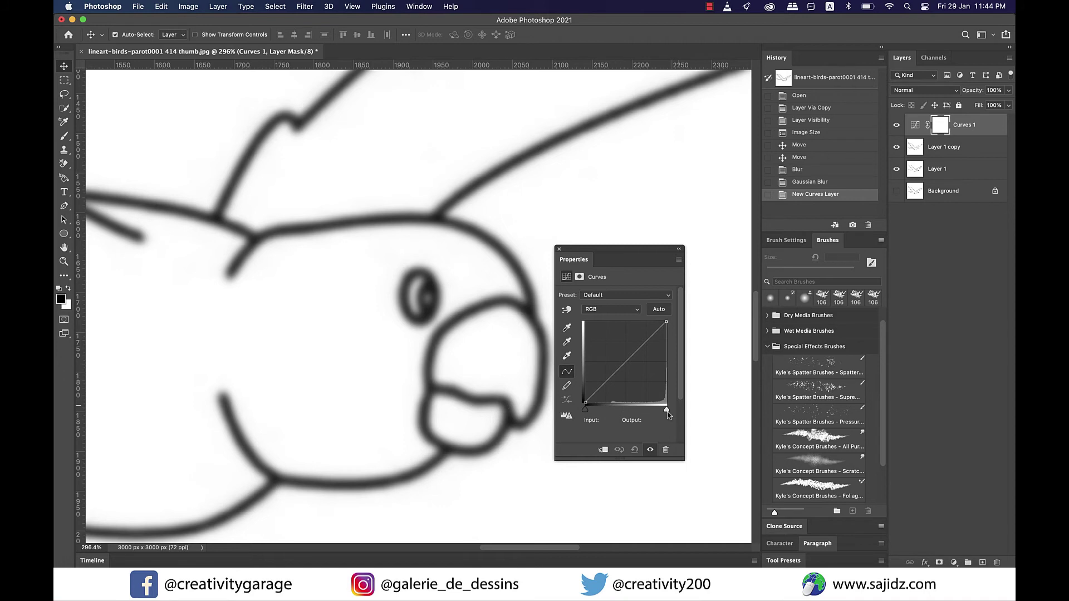
# Steepen the curve, setting the white point input to about 138, until outlines turn crisp black
pyautogui.moveTo(667, 414); pyautogui.dragTo(636, 401)
pyautogui.press('super+z')
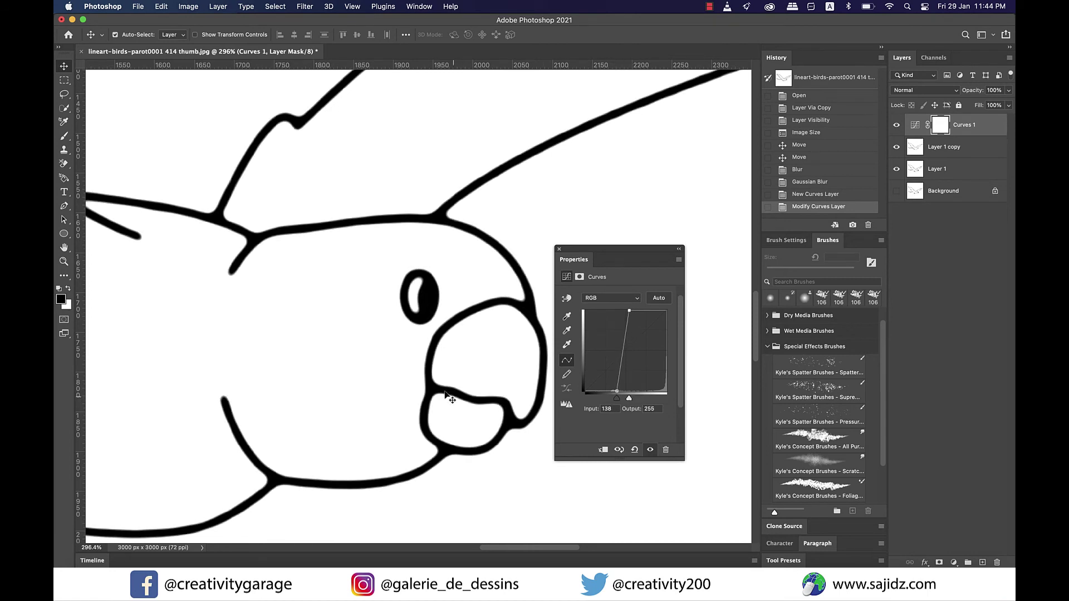
pyautogui.scroll(-5, 448, 398)
pyautogui.scroll(3, 448, 398)
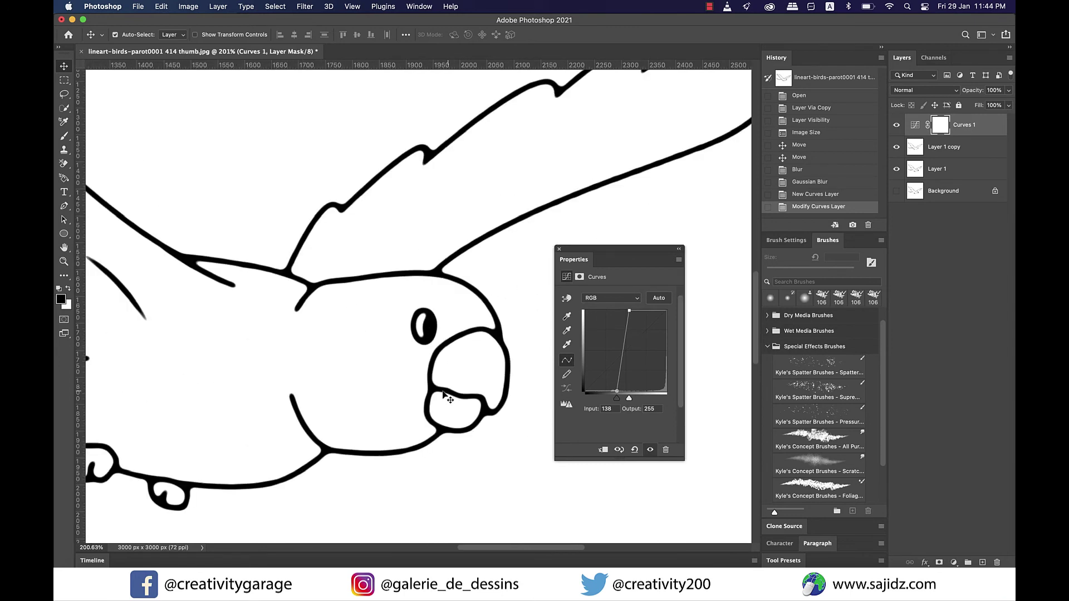
pyautogui.moveTo(629, 399); pyautogui.dragTo(620, 401)
pyautogui.scroll(3, 469, 354)
pyautogui.scroll(3, 469, 354)
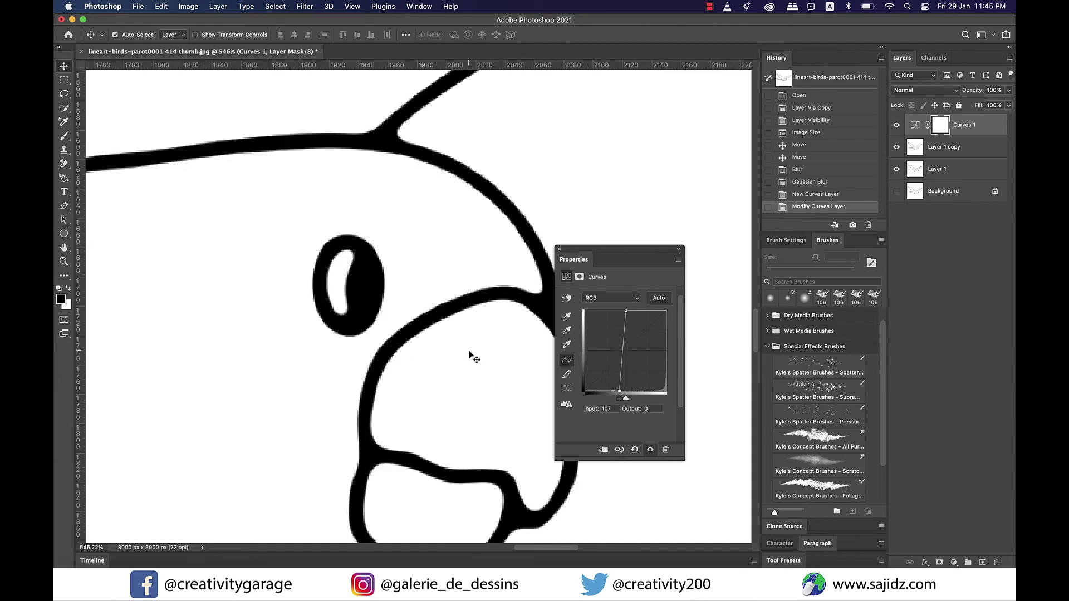
pyautogui.click(626, 400)
pyautogui.moveTo(625, 400); pyautogui.dragTo(623, 400)
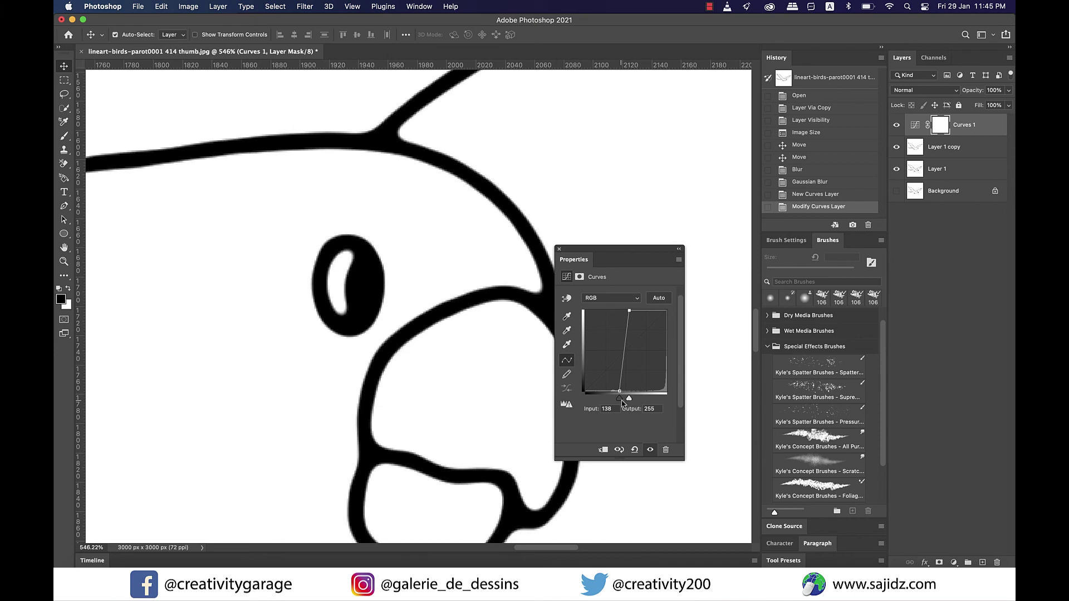
pyautogui.scroll(-5, 529, 399)
pyautogui.scroll(-5, 532, 403)
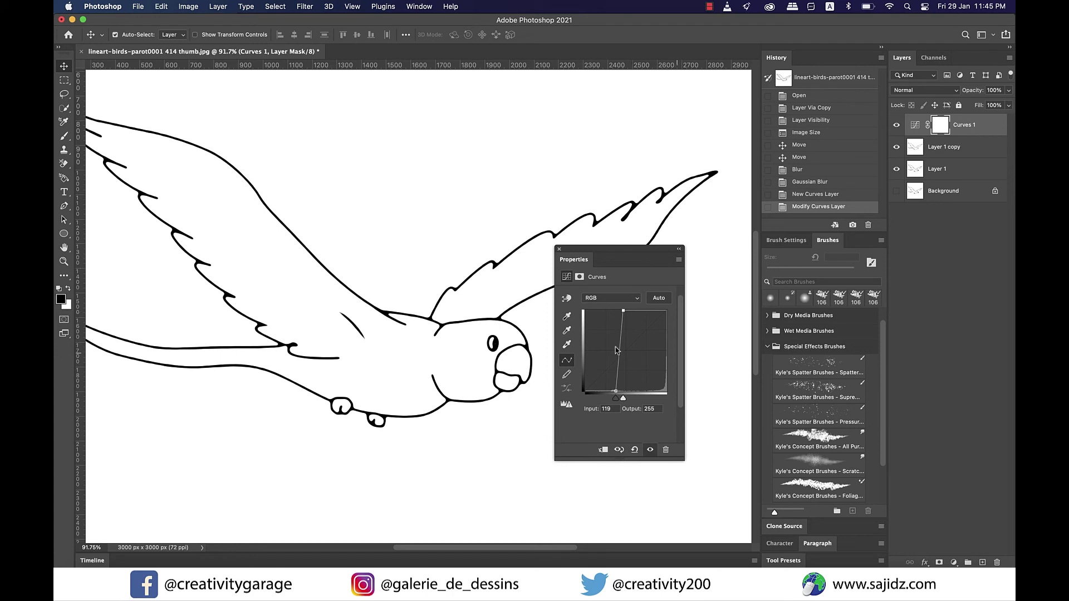
# Close the Curves properties and hide Curves 1 and Layer 1 copy to view the original
pyautogui.click(700, 294)
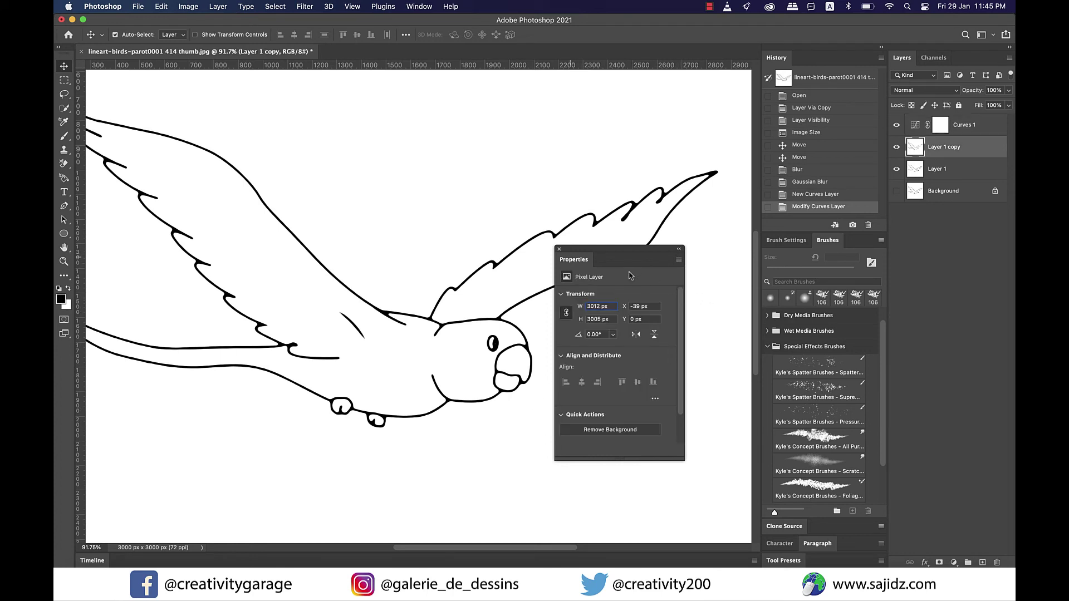
pyautogui.click(559, 250)
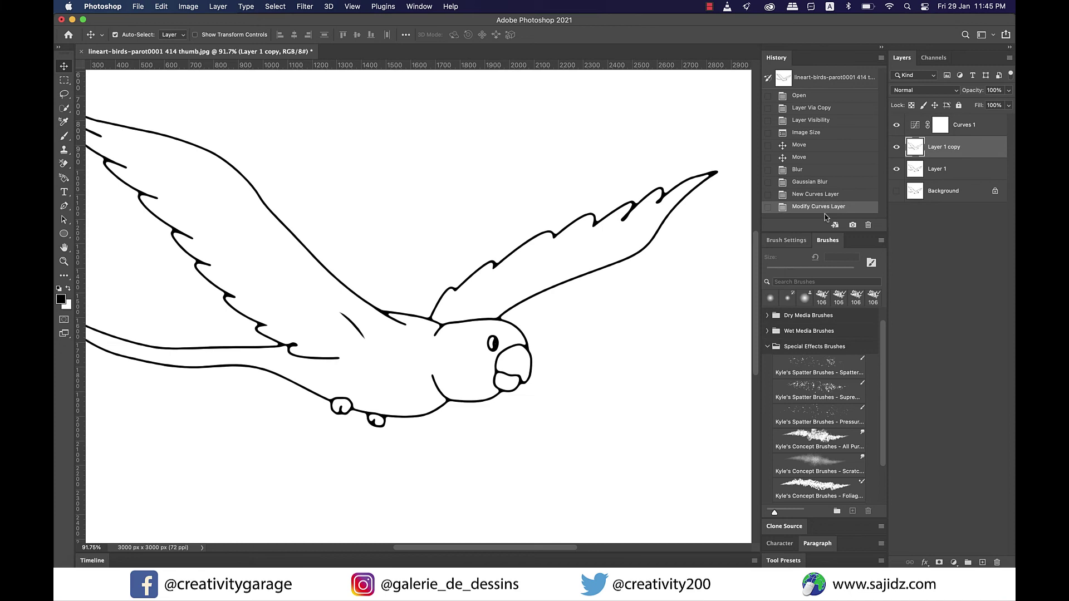
pyautogui.click(896, 147)
pyautogui.click(895, 125)
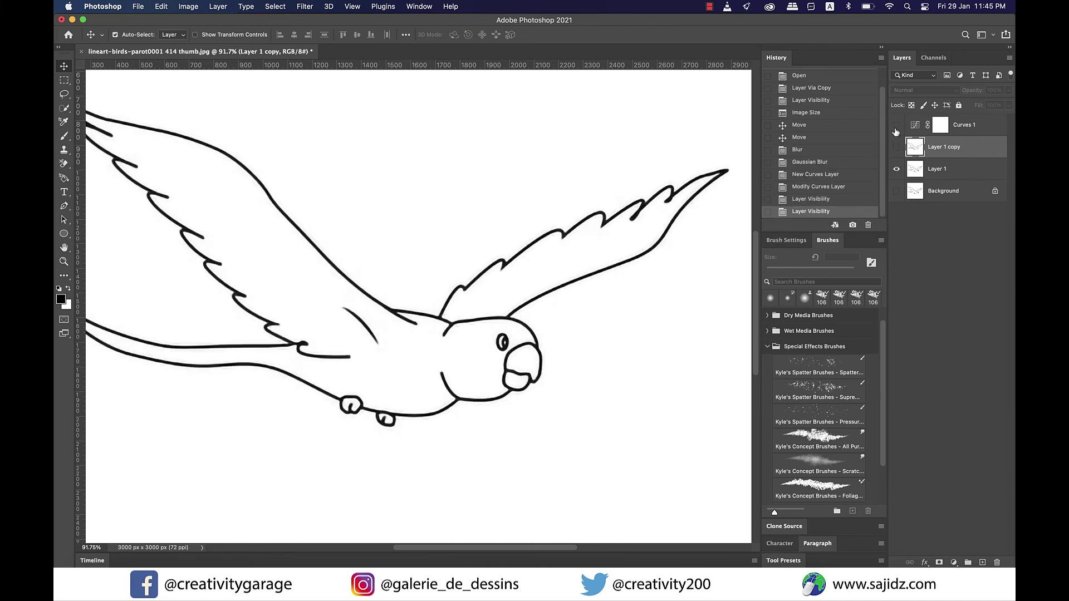
# Turn Curves 1 back on and hide Layer 1 copy so the sharpened Layer 1 lines show
pyautogui.scroll(5, 594, 333)
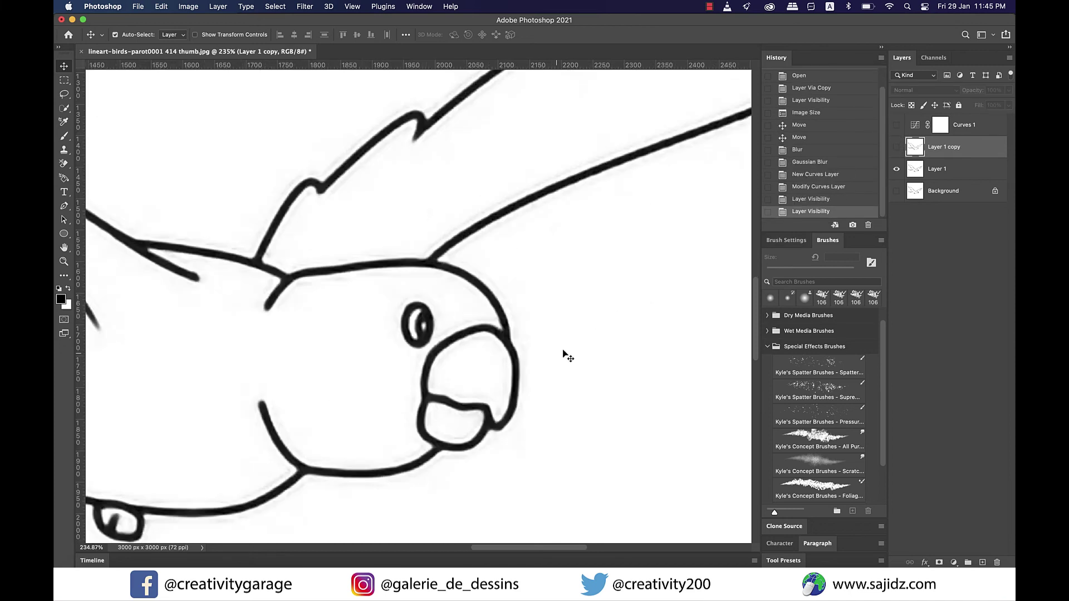
pyautogui.click(897, 147)
pyautogui.click(895, 133)
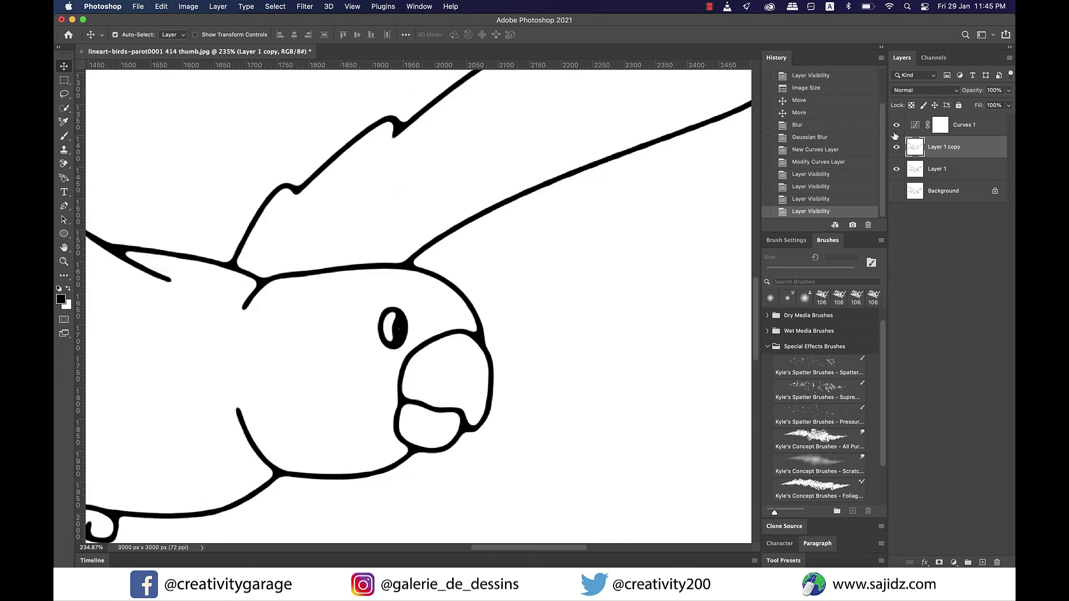
pyautogui.click(896, 148)
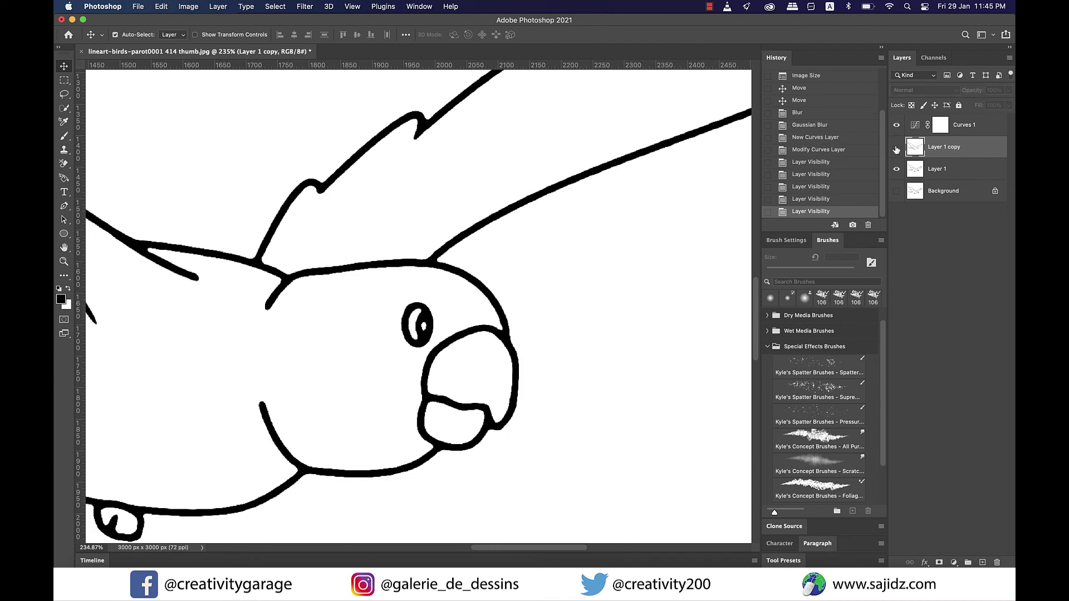